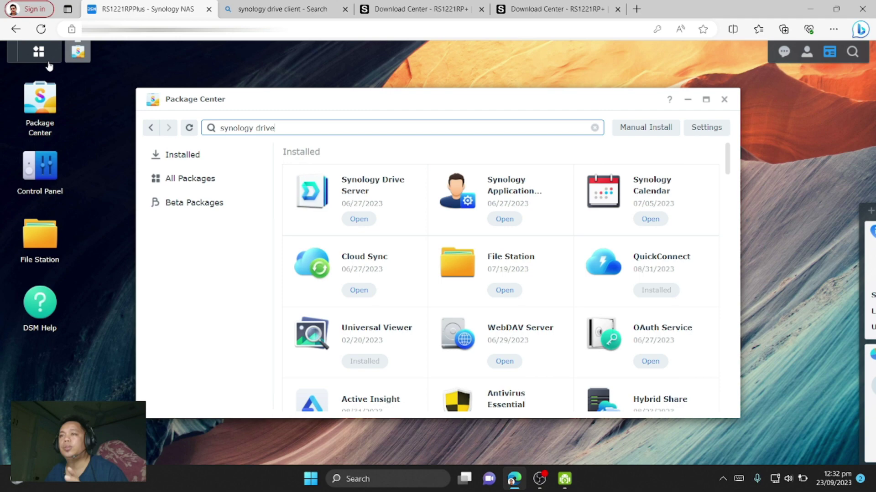
Open the DSM main menu to show all installed apps, including the running Drive Admin Console
left_click(39, 51)
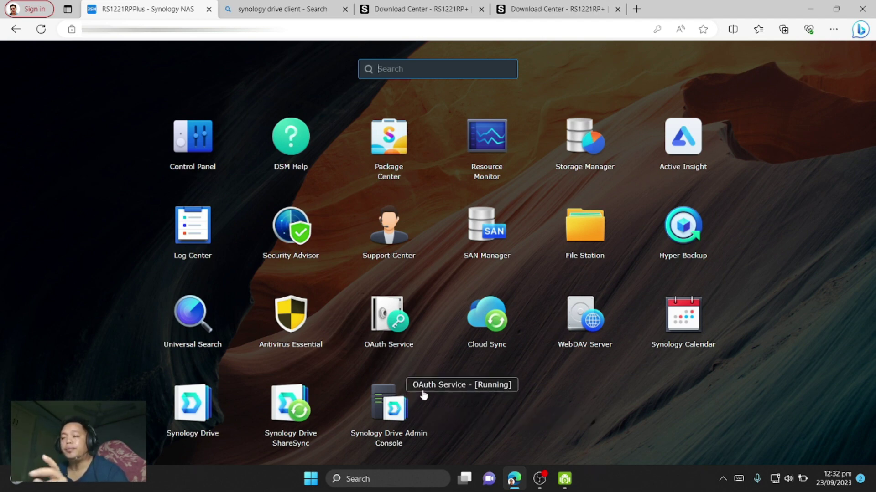
Disable the 'test folder' team folder in Synology Drive Admin Console
left_click(391, 408)
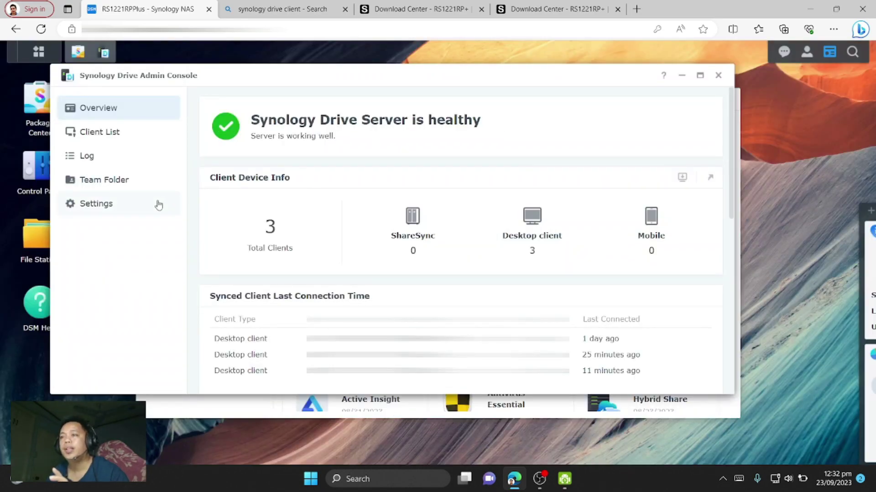
left_click(108, 181)
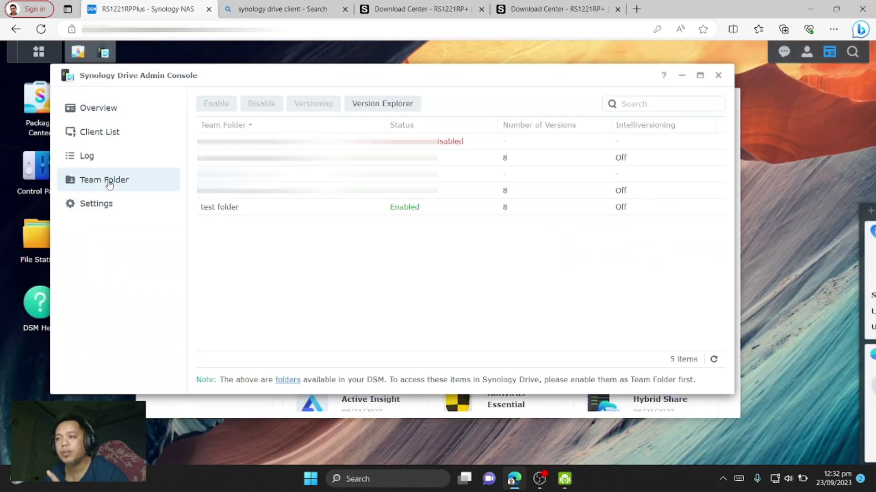
left_click(227, 209)
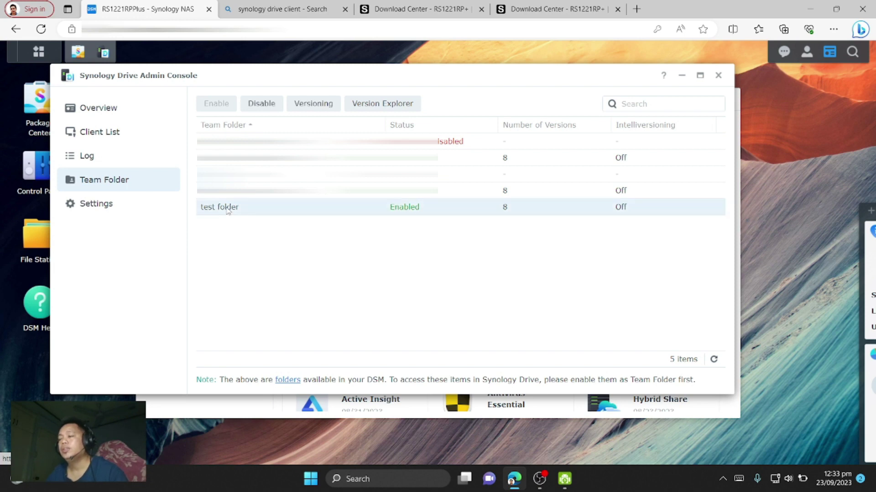
left_click(249, 104)
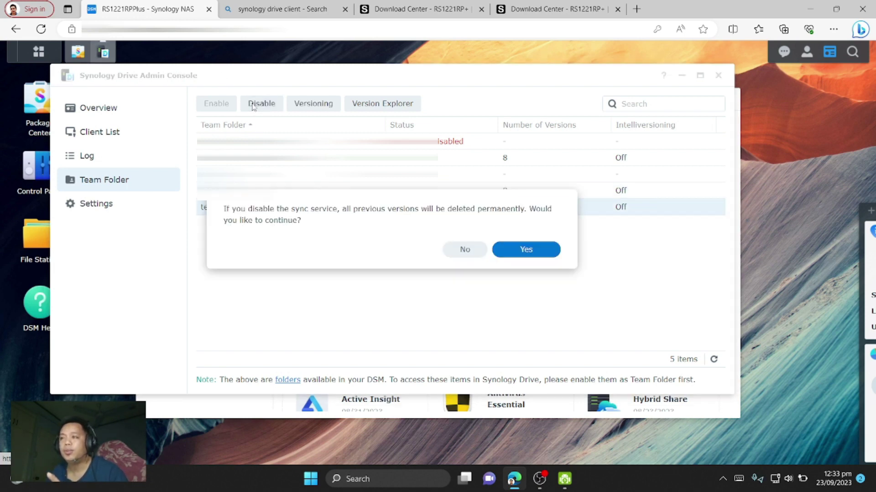
left_click(528, 249)
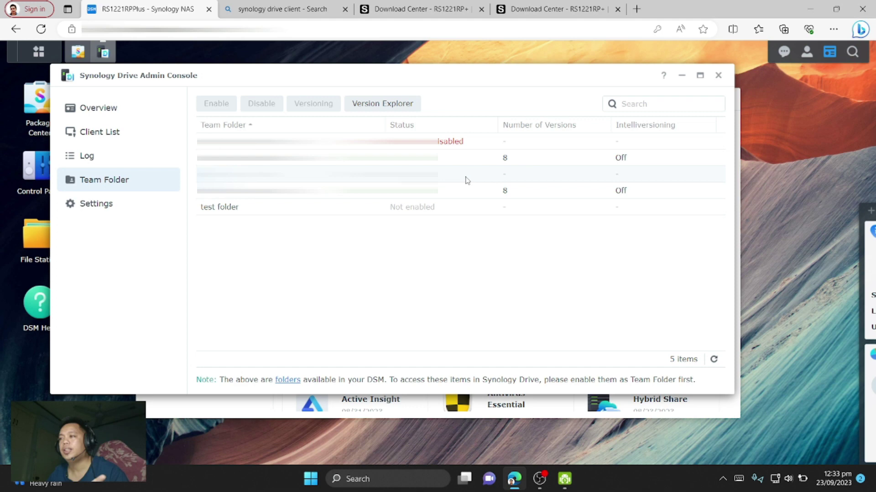
Re-enable 'test folder' as a team folder, keeping 8 versions
left_click(259, 212)
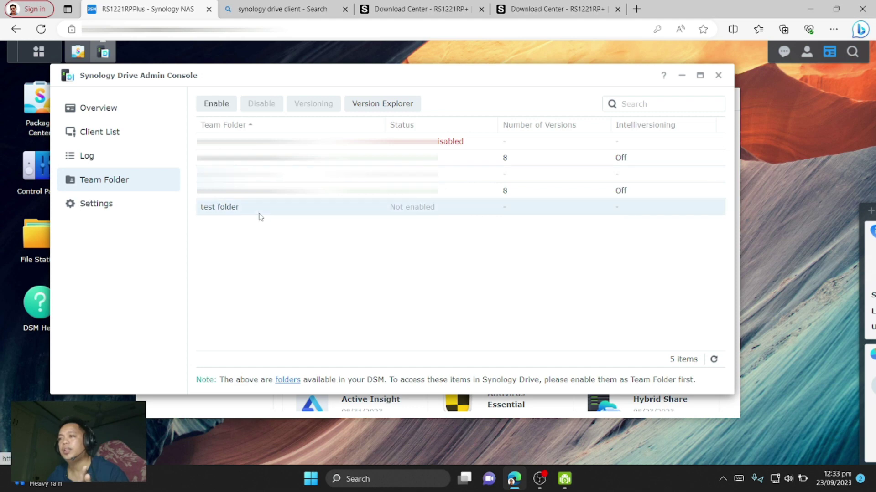
left_click(230, 107)
left_click(500, 378)
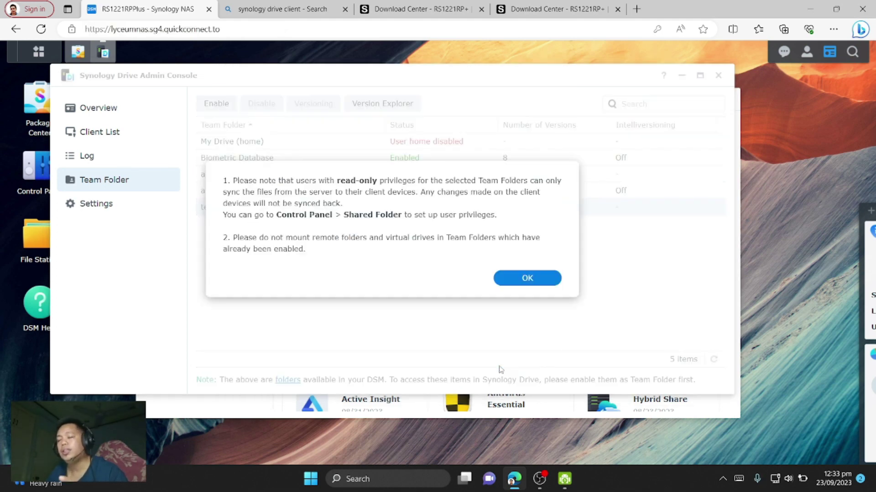
left_click(526, 277)
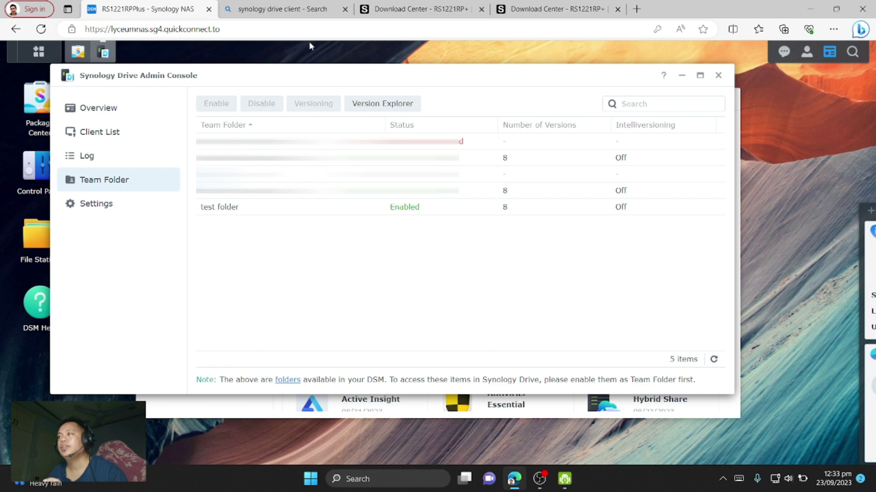
Go to the Download Center and scroll to RS1221RP+ Desktop Utilities listing Synology Drive Client
left_click(390, 5)
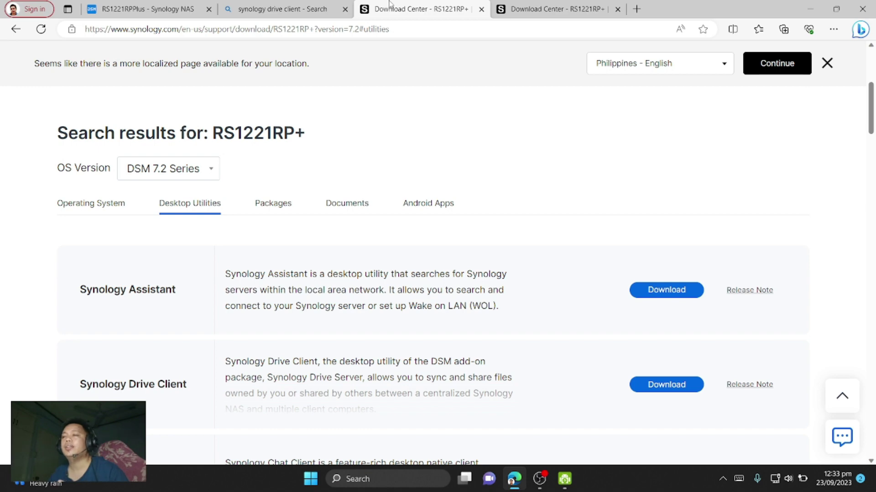
scroll(367, 89, "up", 5)
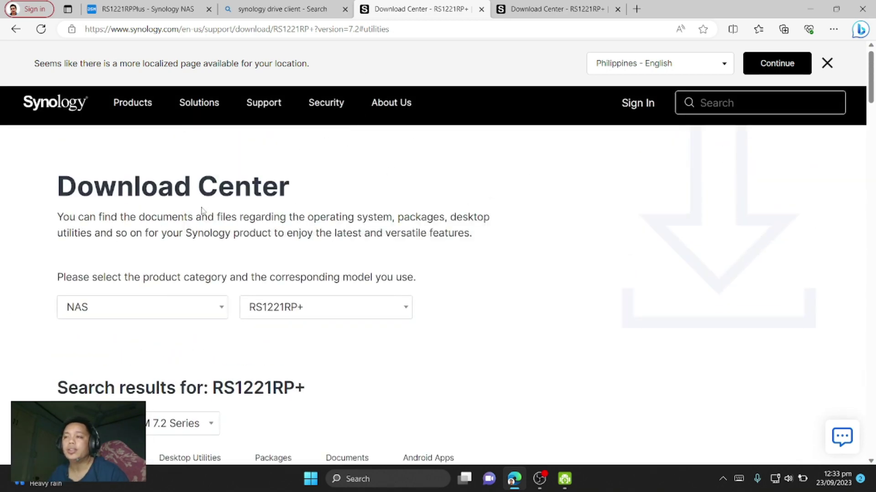
scroll(202, 211, "down", 1)
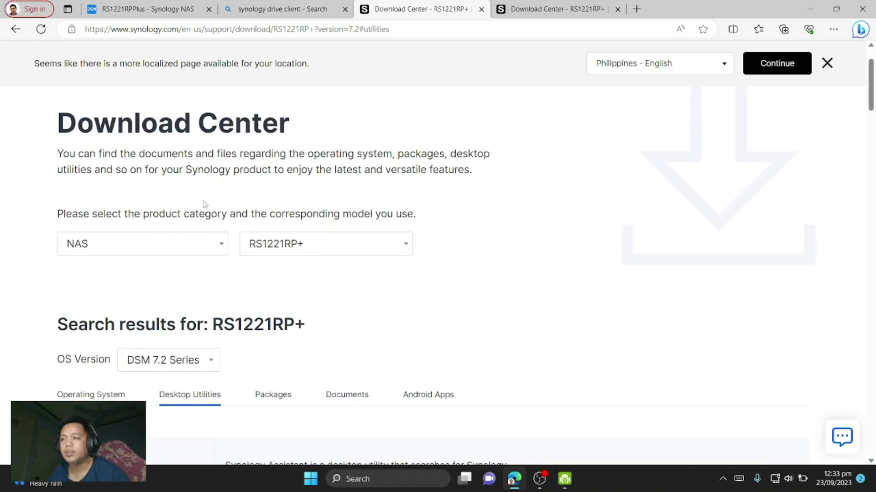
left_click(136, 250)
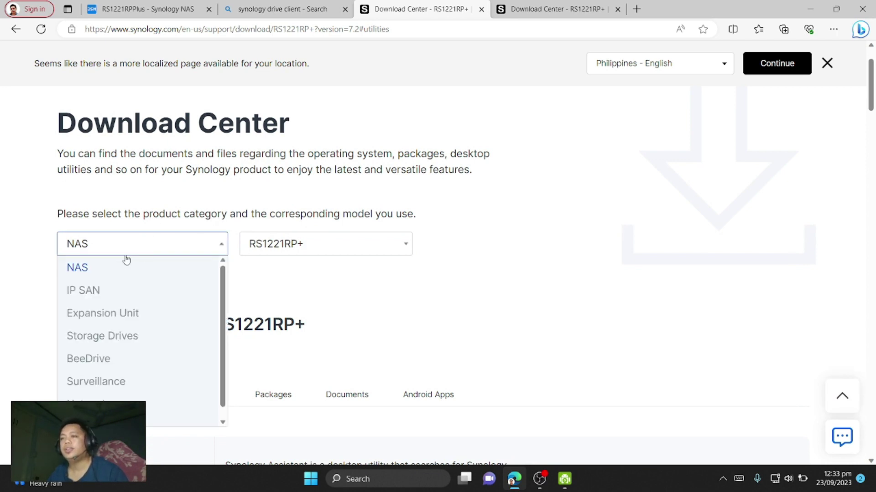
left_click(498, 222)
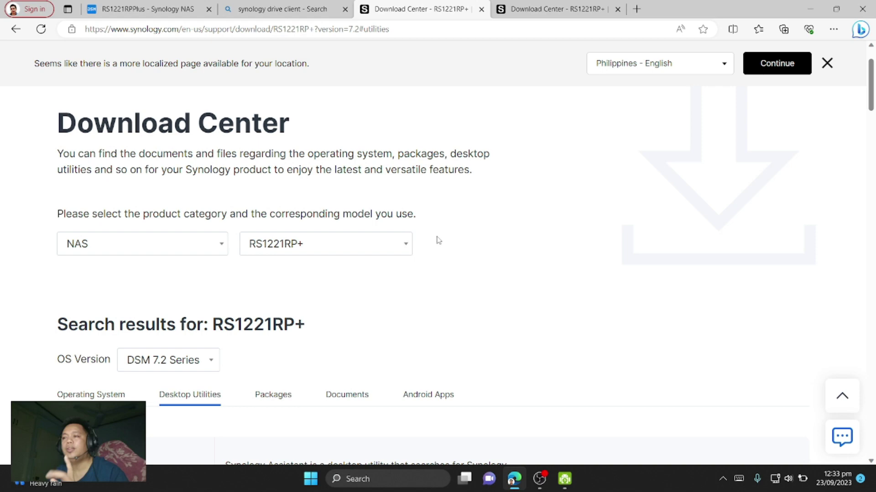
scroll(127, 327, "down", 4)
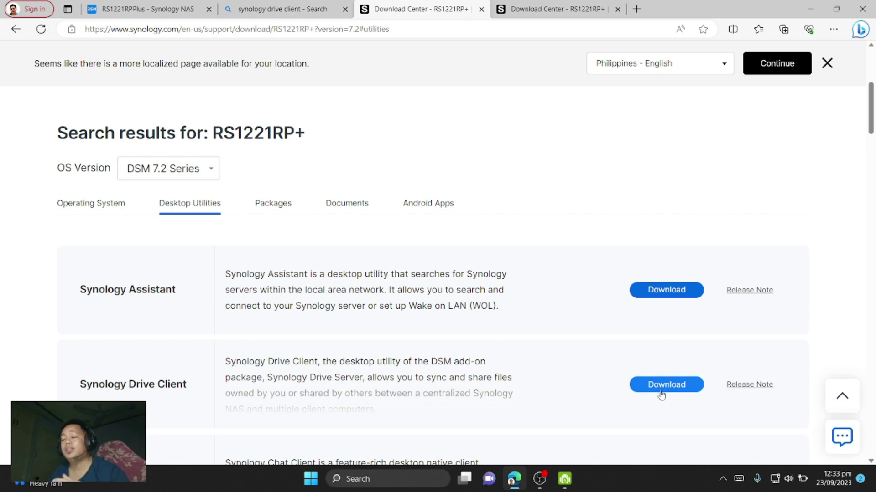
Run the downloaded Synology Drive Client 3.3.0 installer, accept the licence, and launch the client
left_click(835, 31)
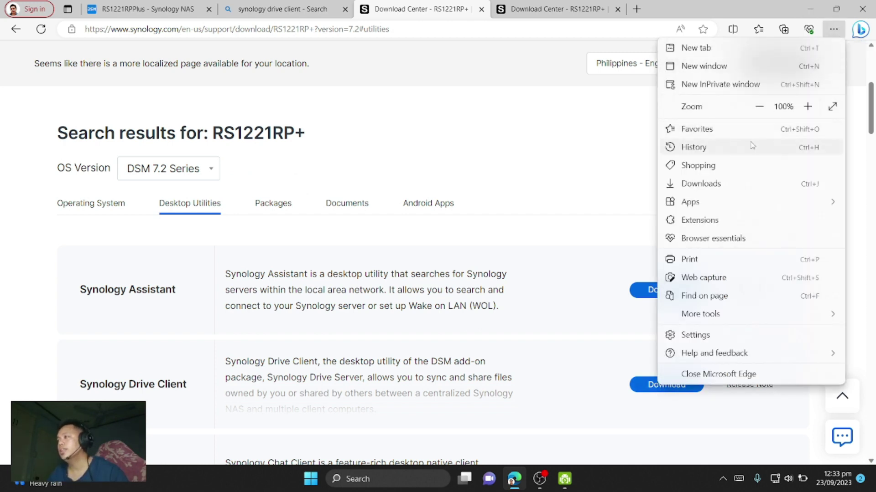
left_click(714, 182)
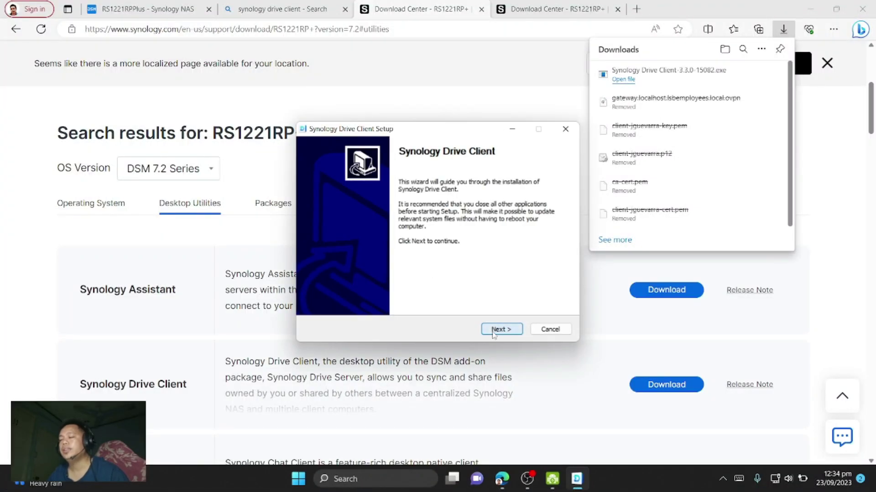
left_click(493, 334)
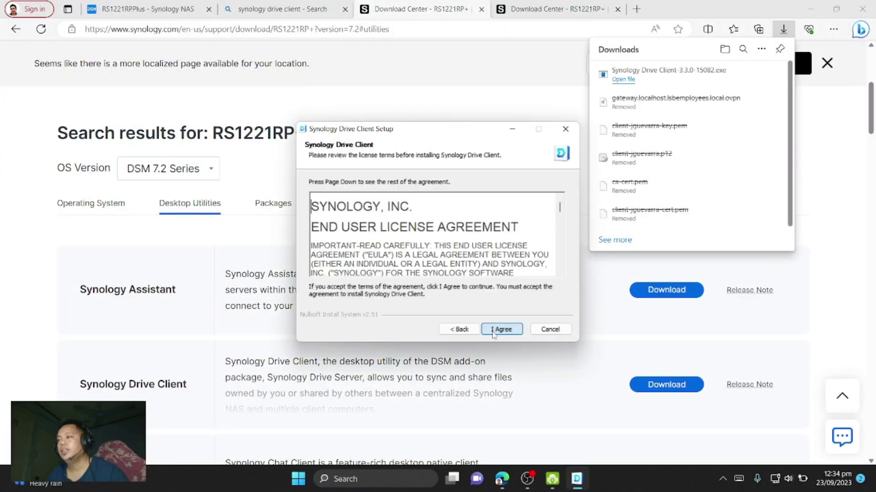
left_click(493, 335)
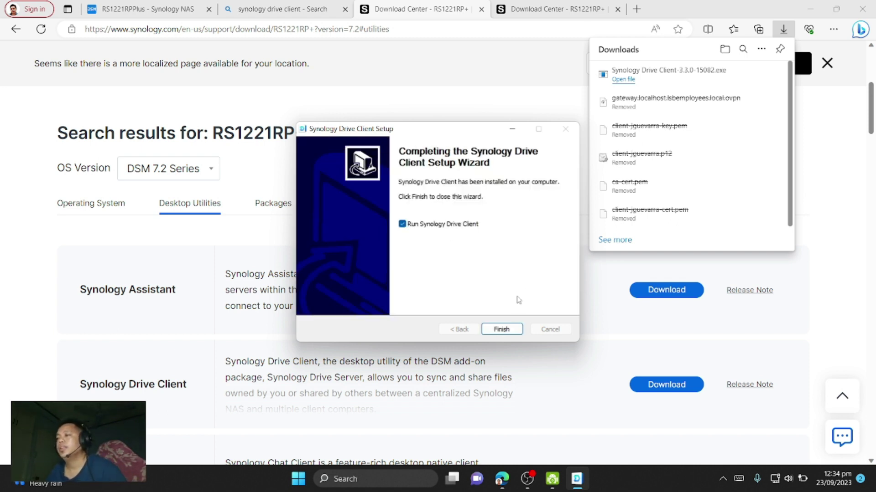
left_click(501, 329)
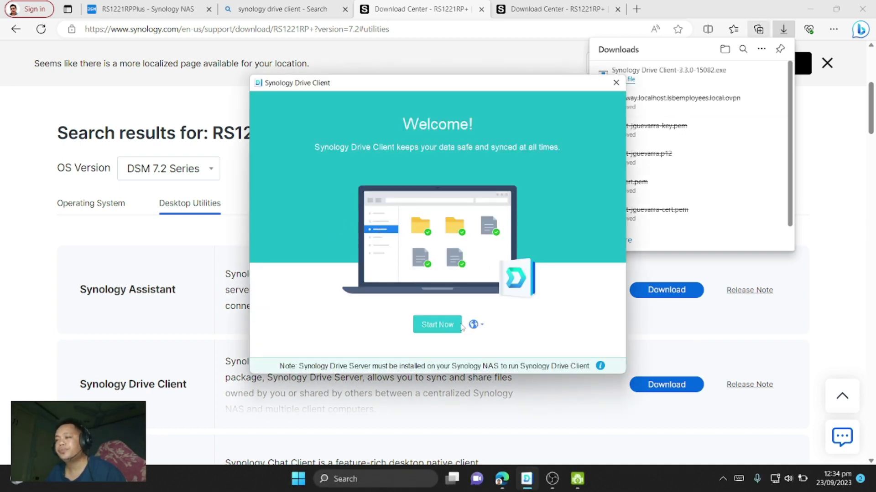
Start setup and connect to the NAS with the test account over SSL
left_click(439, 325)
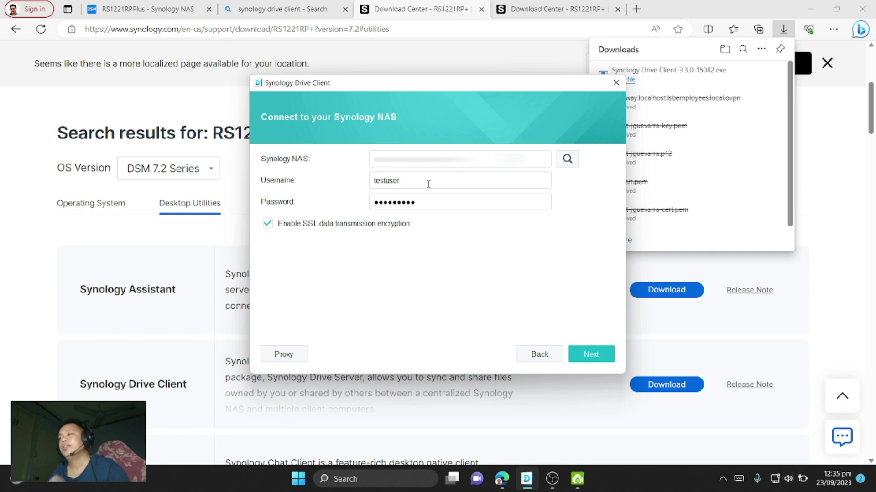
left_click(591, 356)
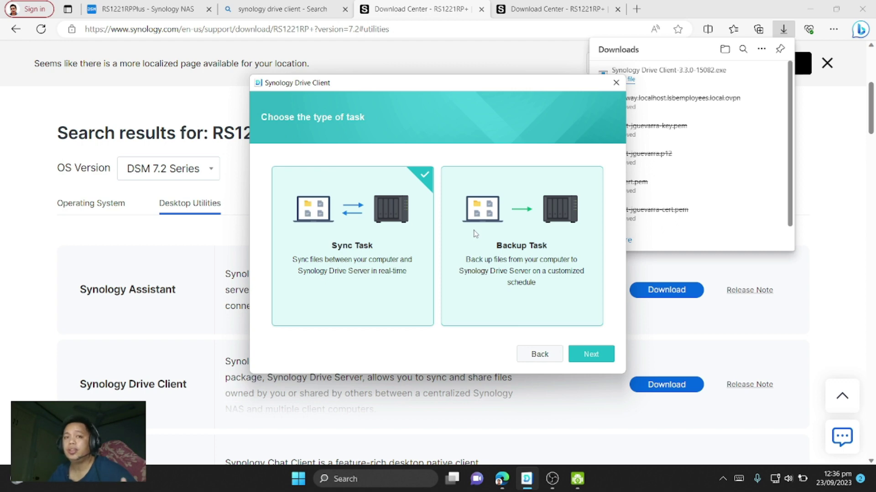
Choose a Backup Task and tick the Links folder as the backup source
left_click(491, 237)
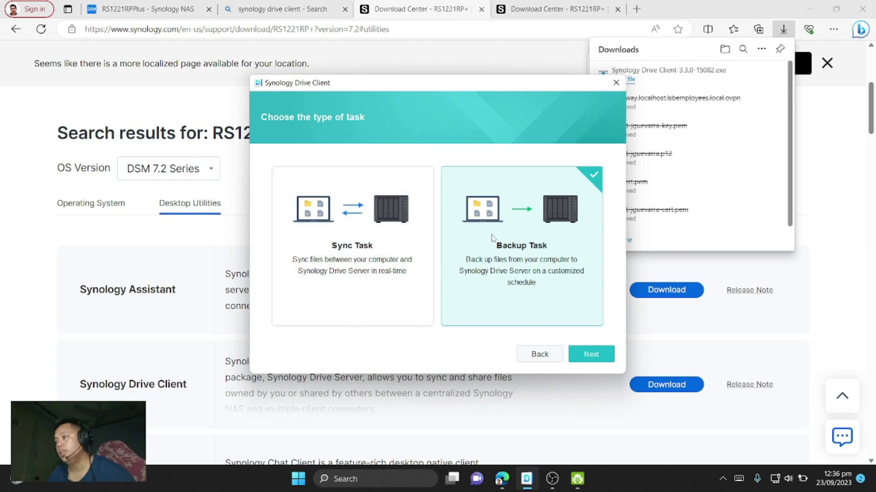
left_click(591, 354)
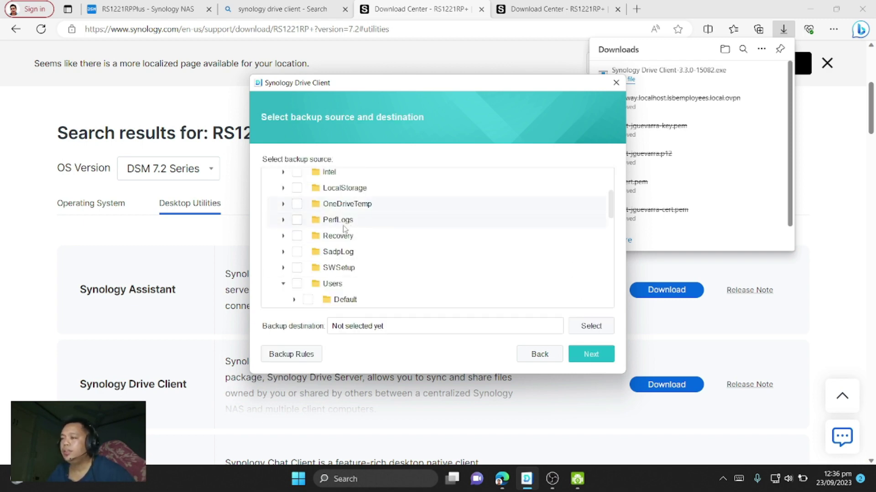
scroll(343, 228, "down", 2)
scroll(343, 233, "down", 4)
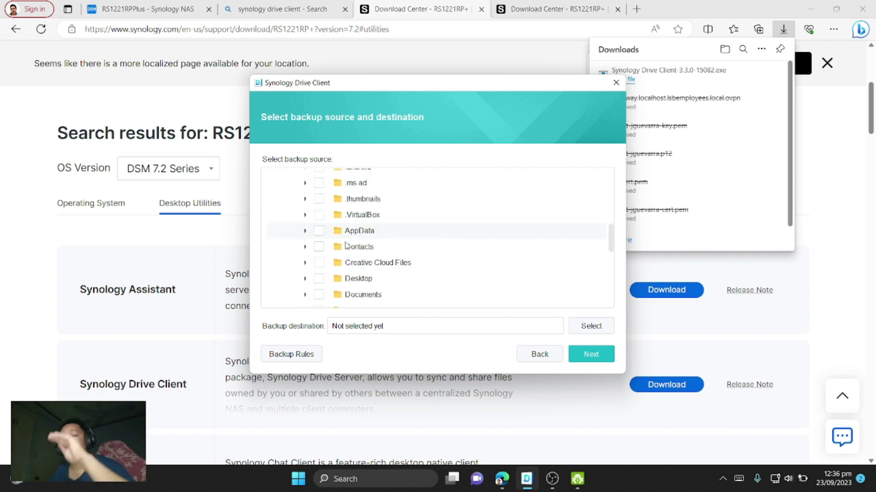
scroll(355, 253, "down", 7)
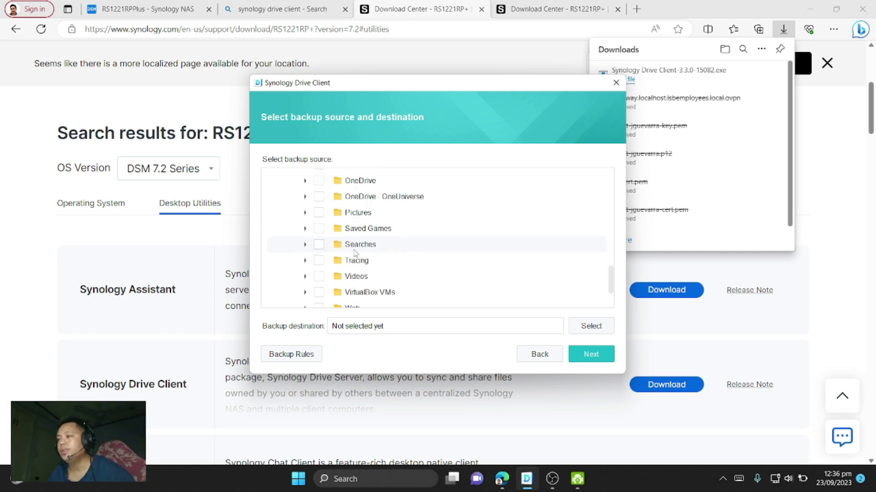
scroll(355, 253, "up", 2)
left_click(319, 193)
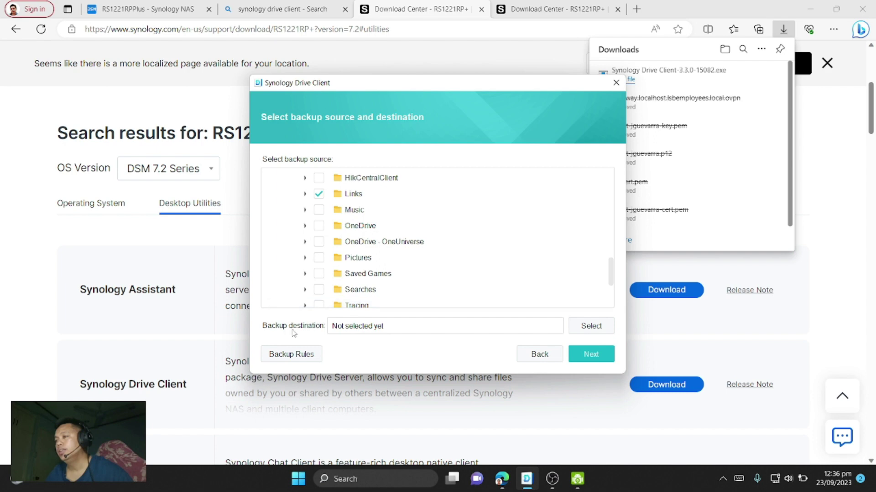
Set the NAS backup destination to /test folder/MYSIGNATURE
left_click(594, 327)
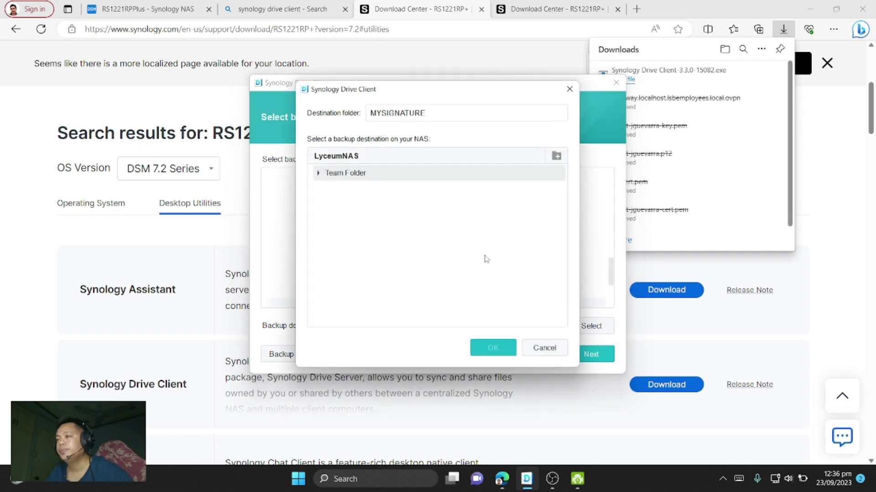
left_click(317, 177)
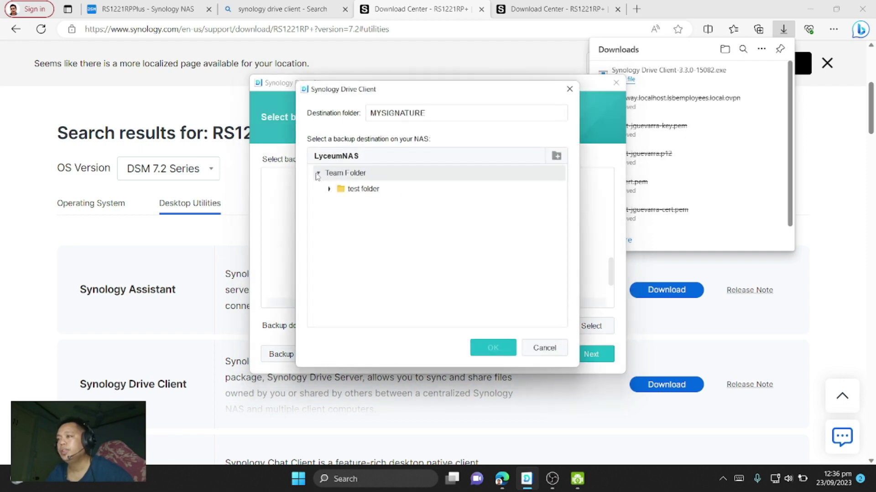
left_click(364, 189)
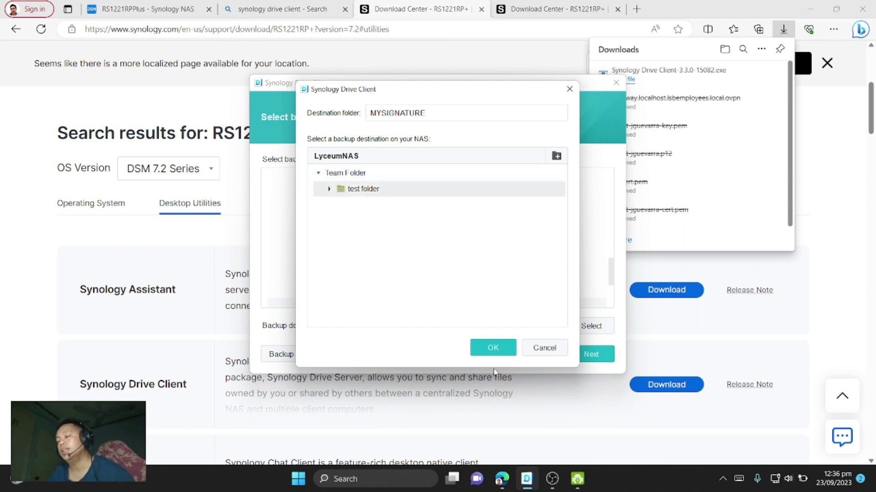
left_click(329, 189)
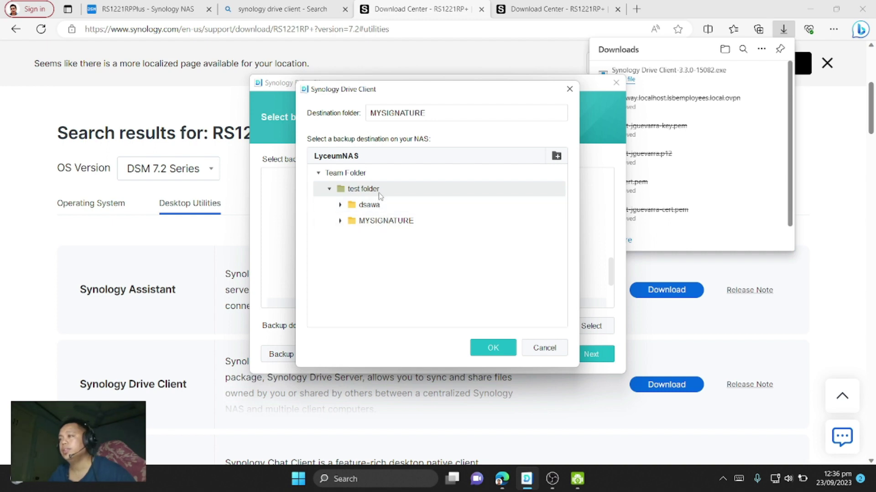
left_click(491, 347)
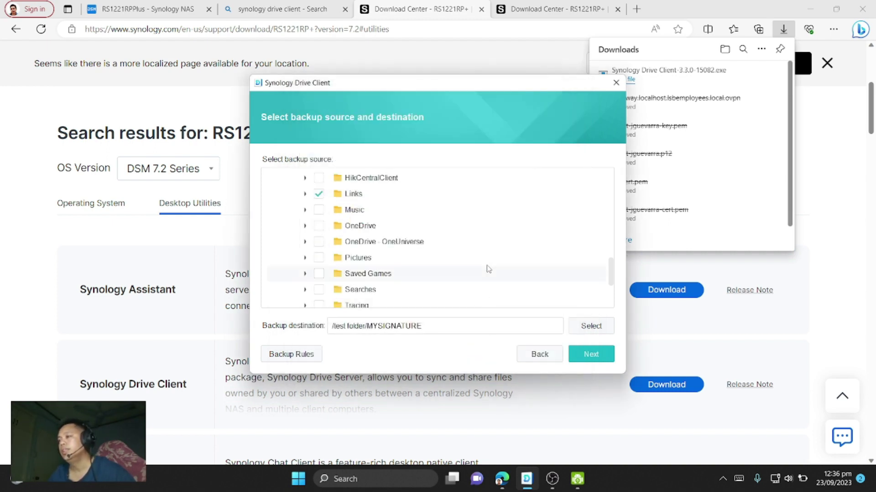
Review the backup exclusion rules without changes and continue to backup mode selection
left_click(304, 360)
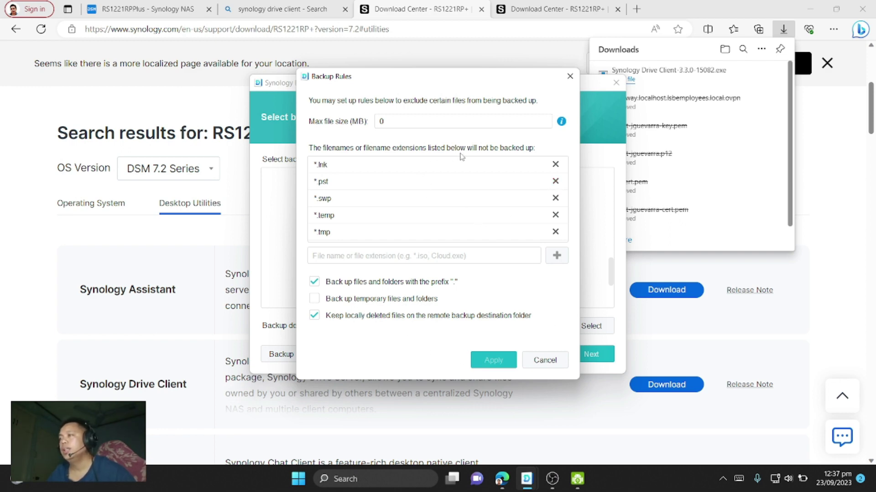
left_click(544, 360)
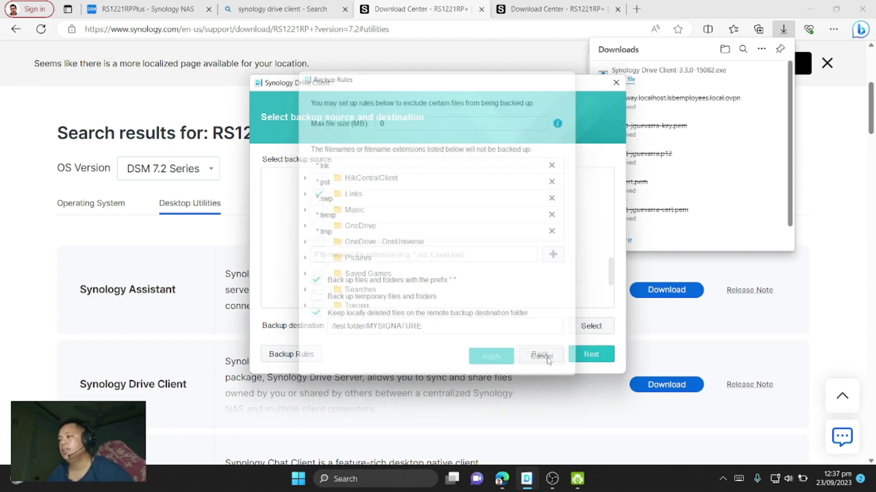
left_click(591, 357)
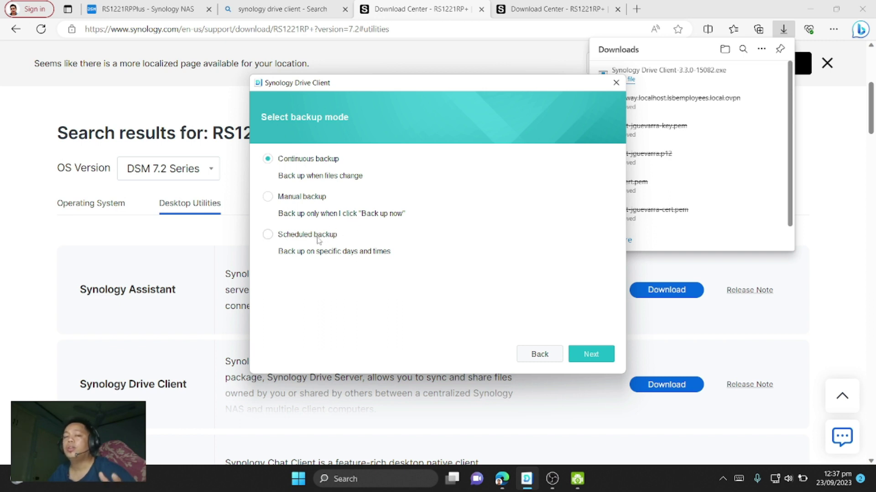
Create the task with Continuous backup and dismiss the four-page welcome tour
left_click(583, 355)
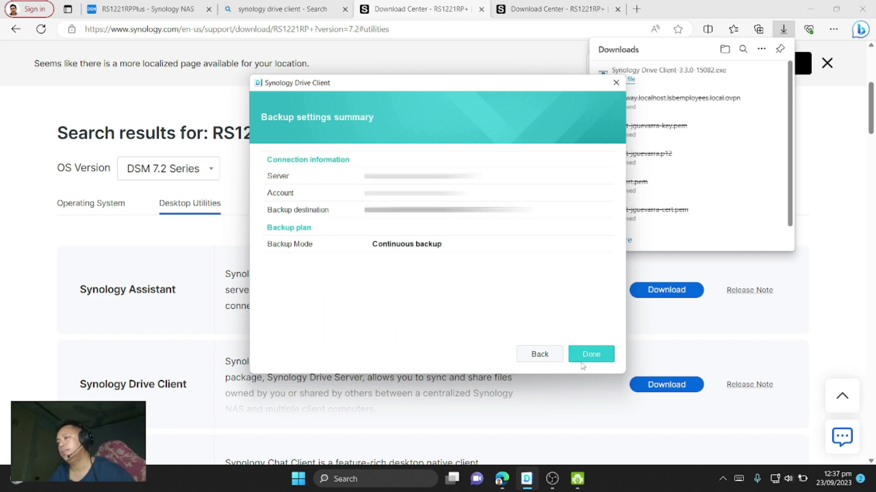
left_click(591, 356)
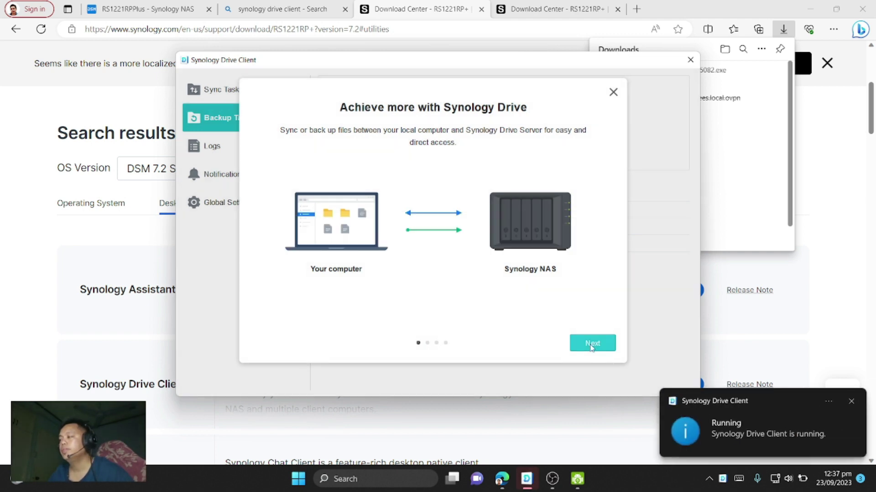
left_click(592, 348)
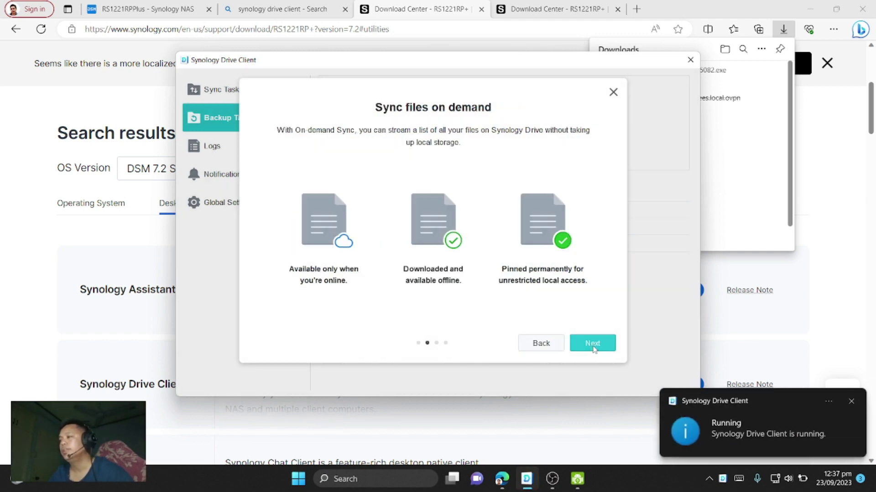
left_click(593, 347)
left_click(592, 347)
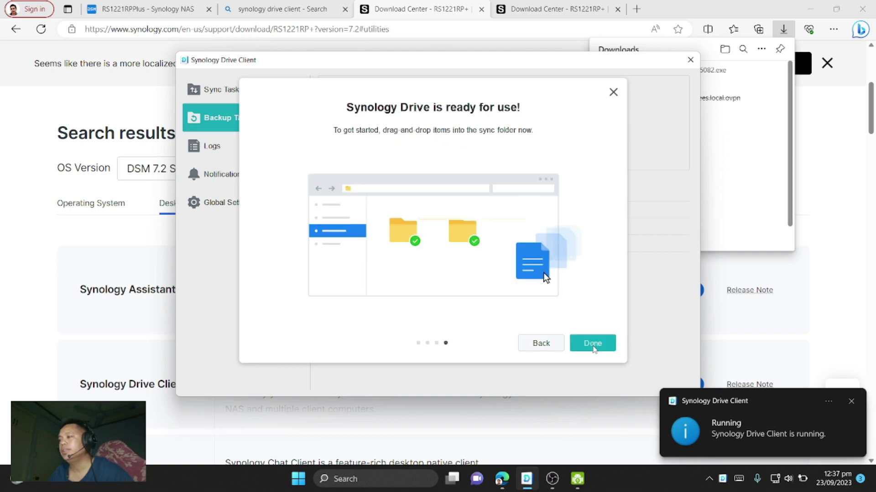
left_click(592, 347)
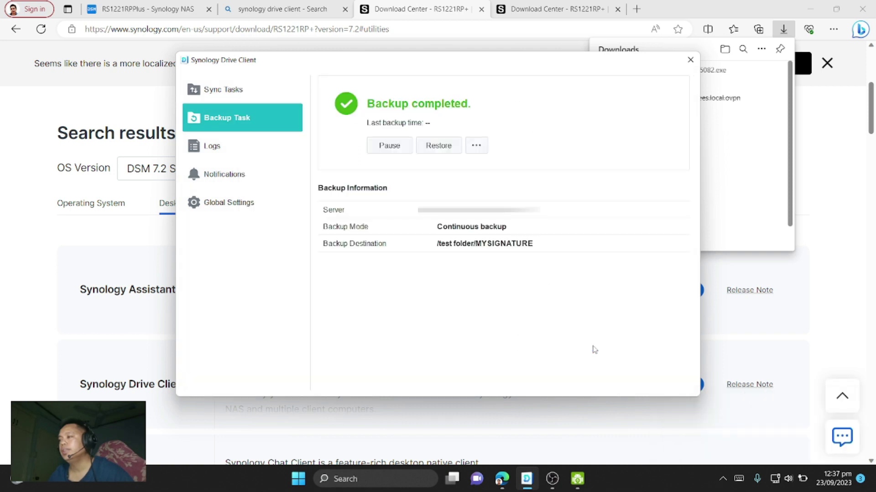
Review the event logs and the Notifications and General global settings
left_click(215, 154)
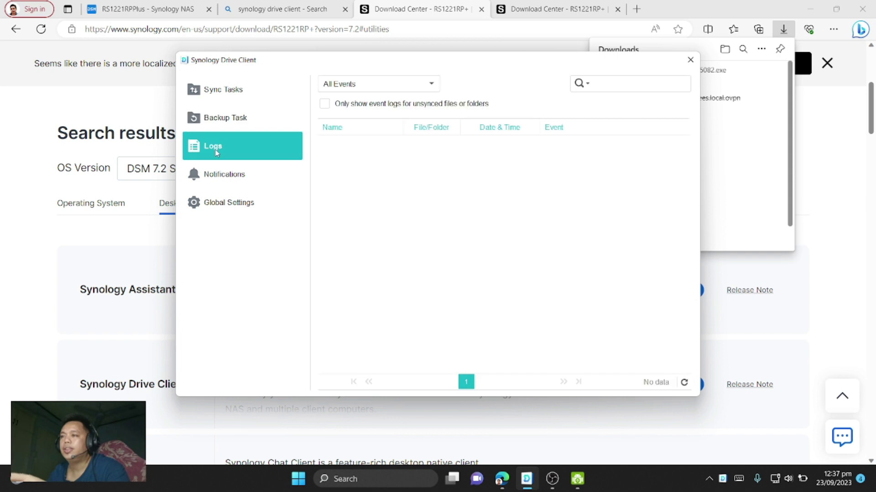
left_click(231, 205)
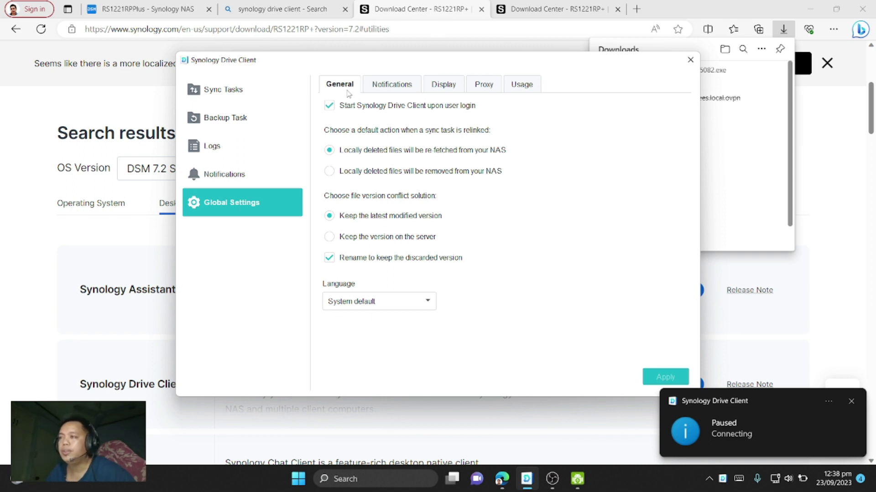
left_click(378, 88)
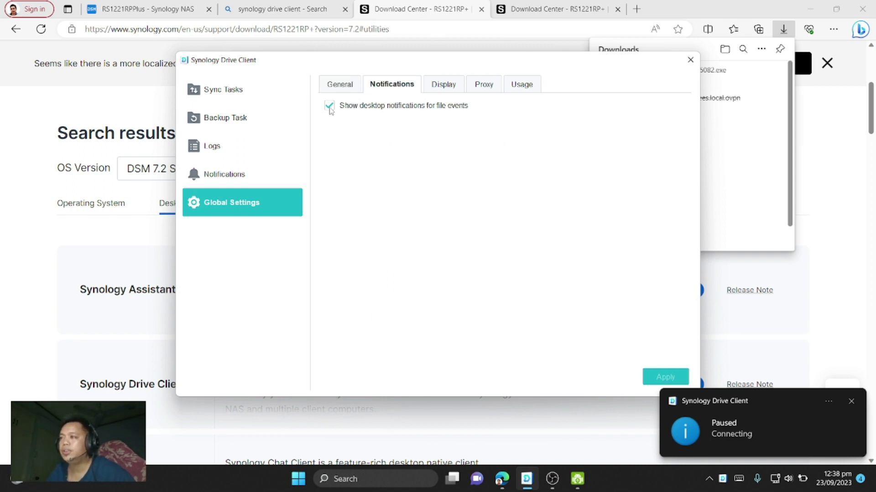
left_click(337, 85)
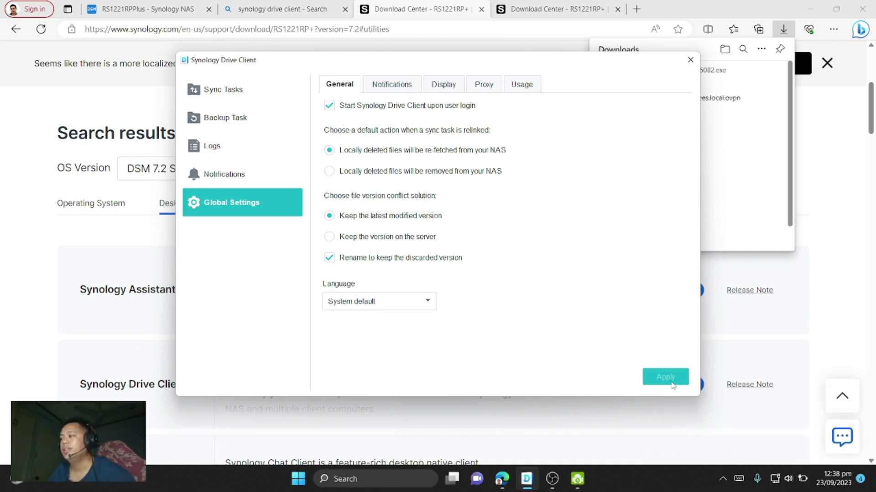
Check the Sync Tasks and Backup Task pages, then close the client window
left_click(233, 92)
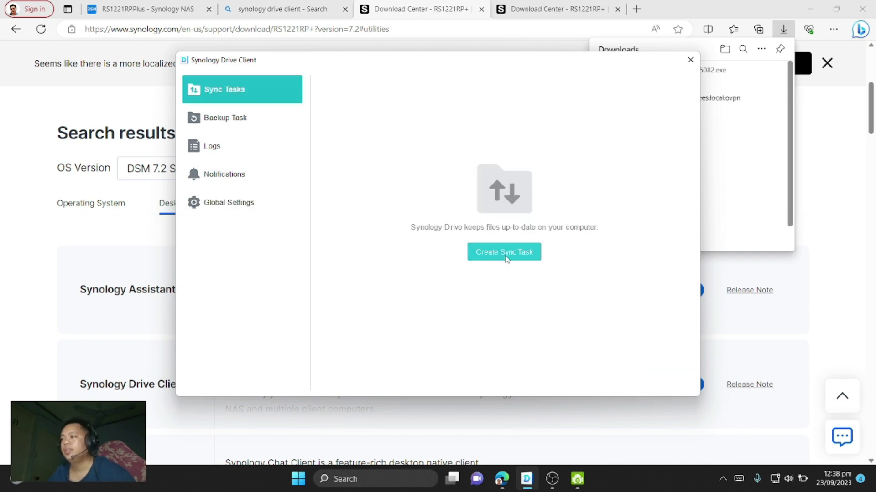
left_click(239, 126)
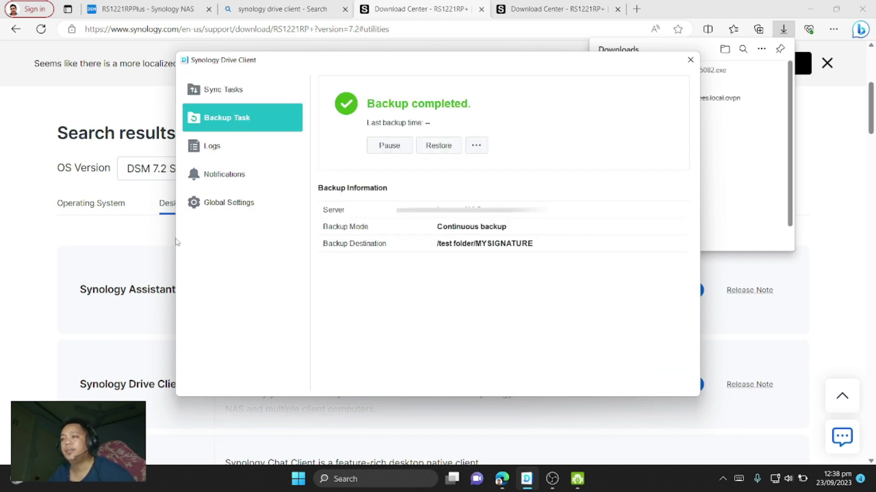
left_click(690, 61)
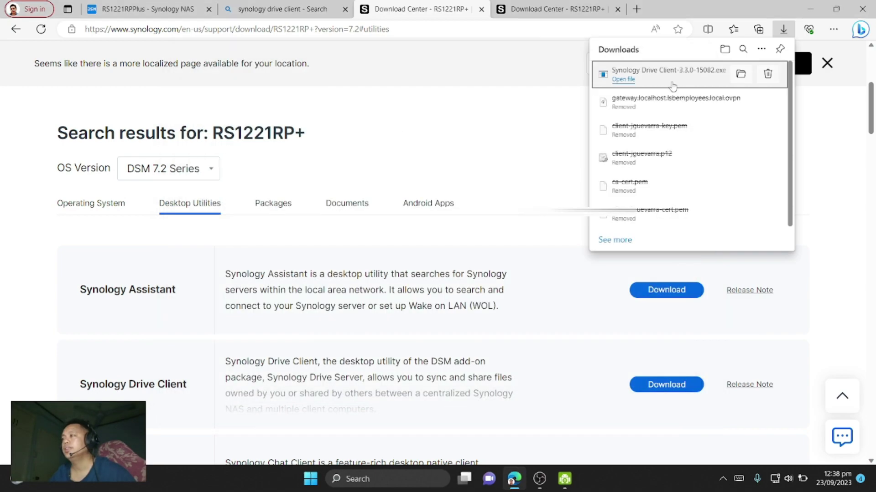